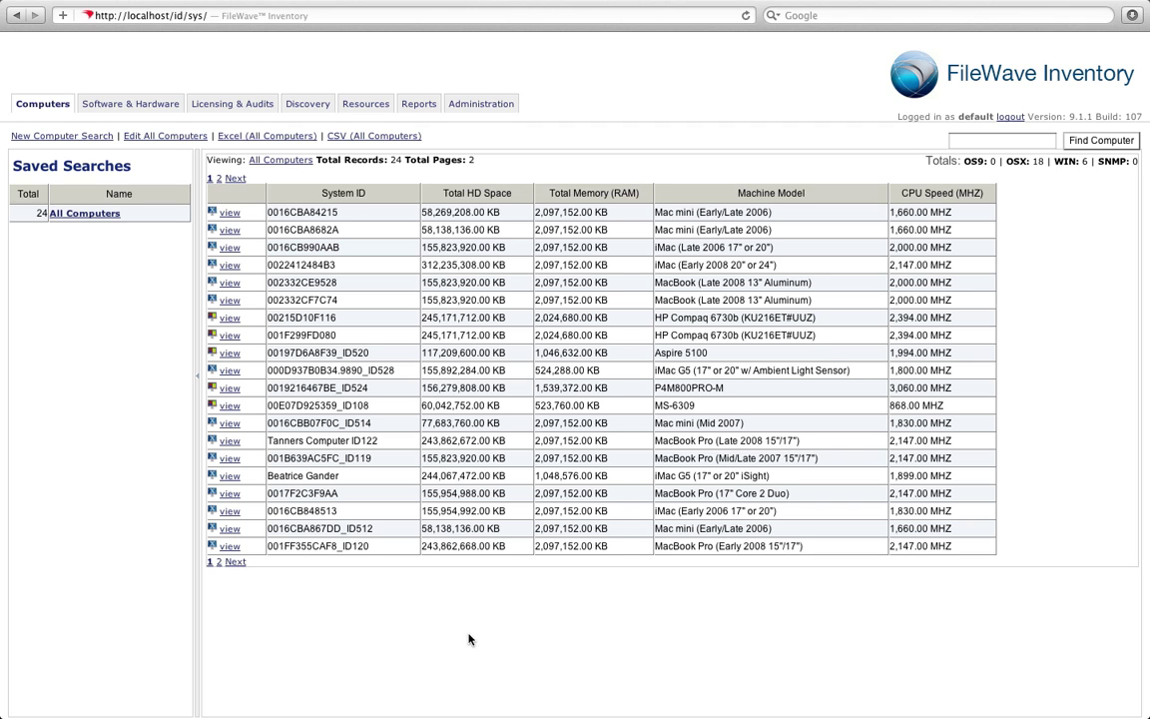
Step: Open the Mac mini (Mid 2007) record 0016CBB07F0C_ID514 and examine the computer details and the software and hardware inventory, including RAM
{"action": "left_click", "coordinate": [229, 423]}
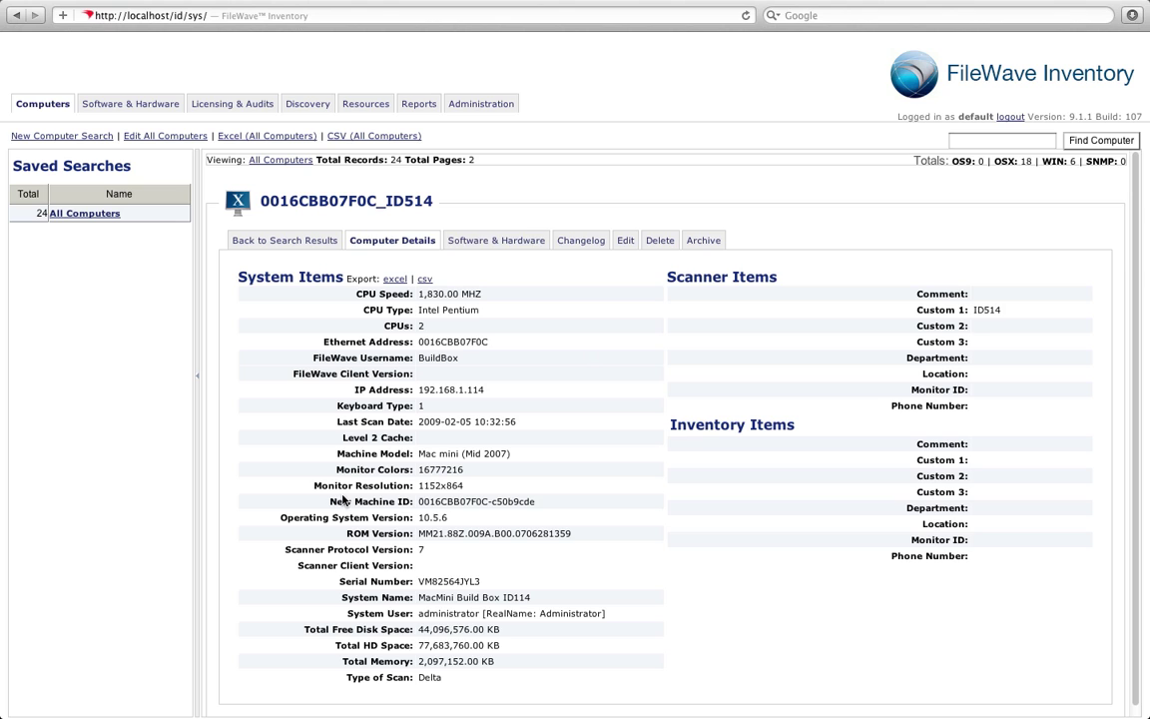
{"action": "left_click", "coordinate": [510, 248]}
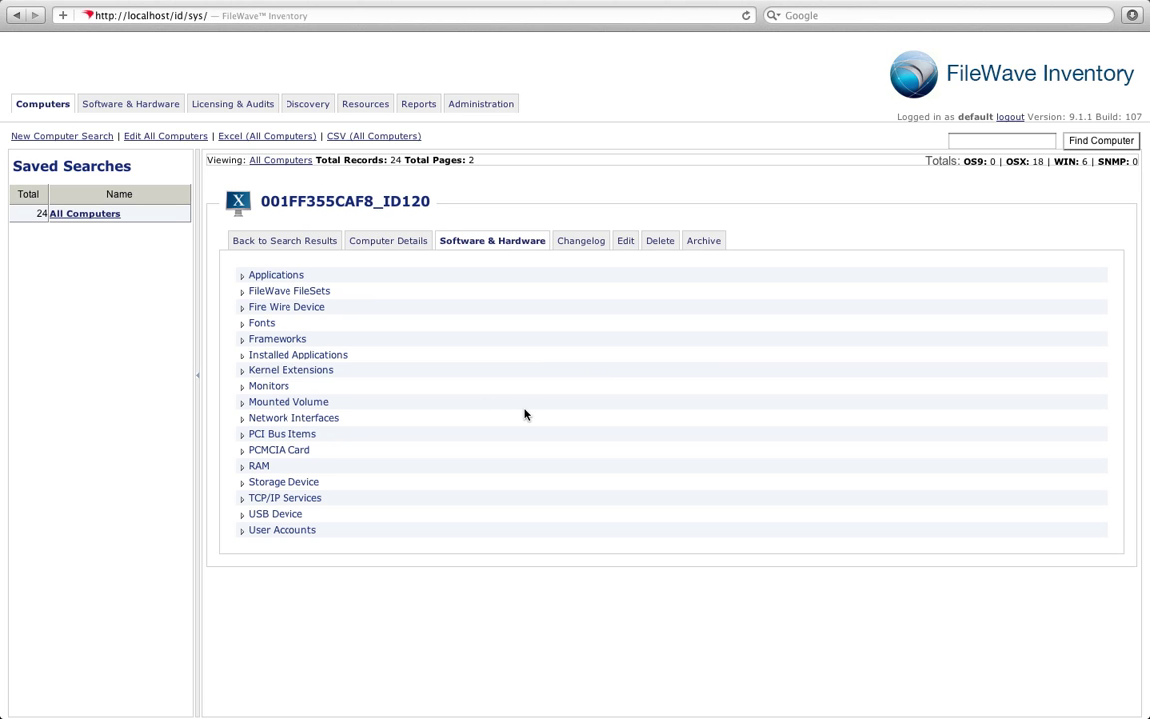
{"action": "left_click", "coordinate": [258, 466]}
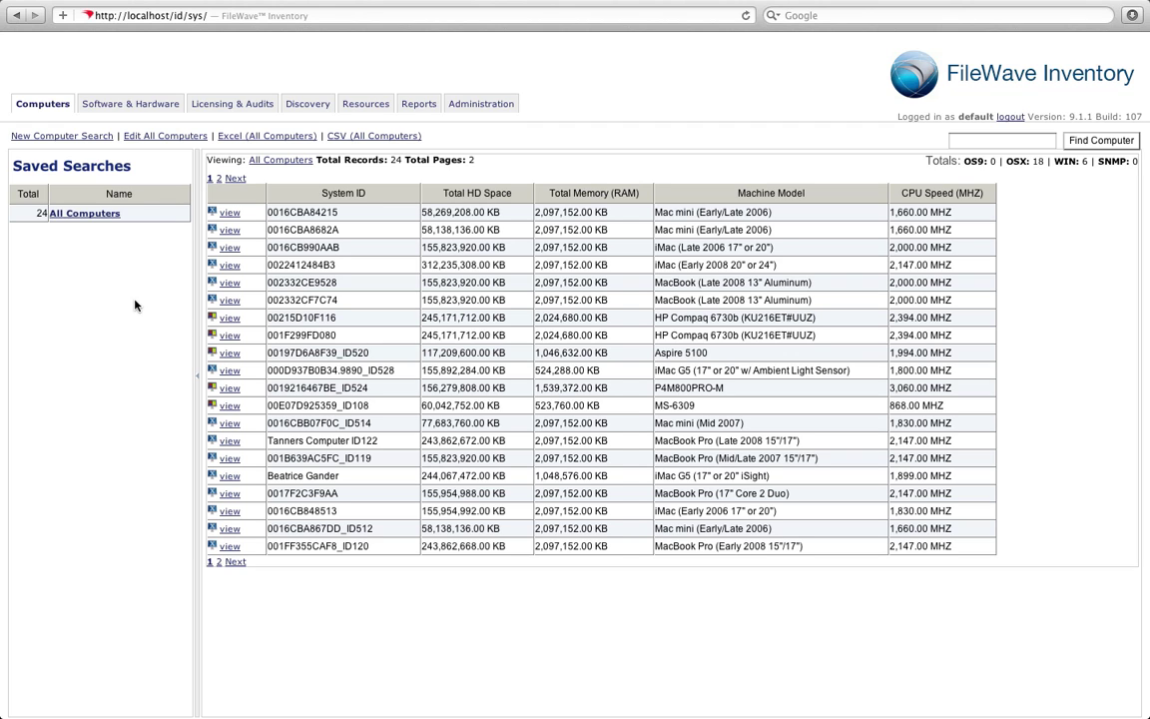
Step: Start a new software and hardware search with Applications (OSX) as the selected item and proceed to its criteria
{"action": "left_click", "coordinate": [137, 106]}
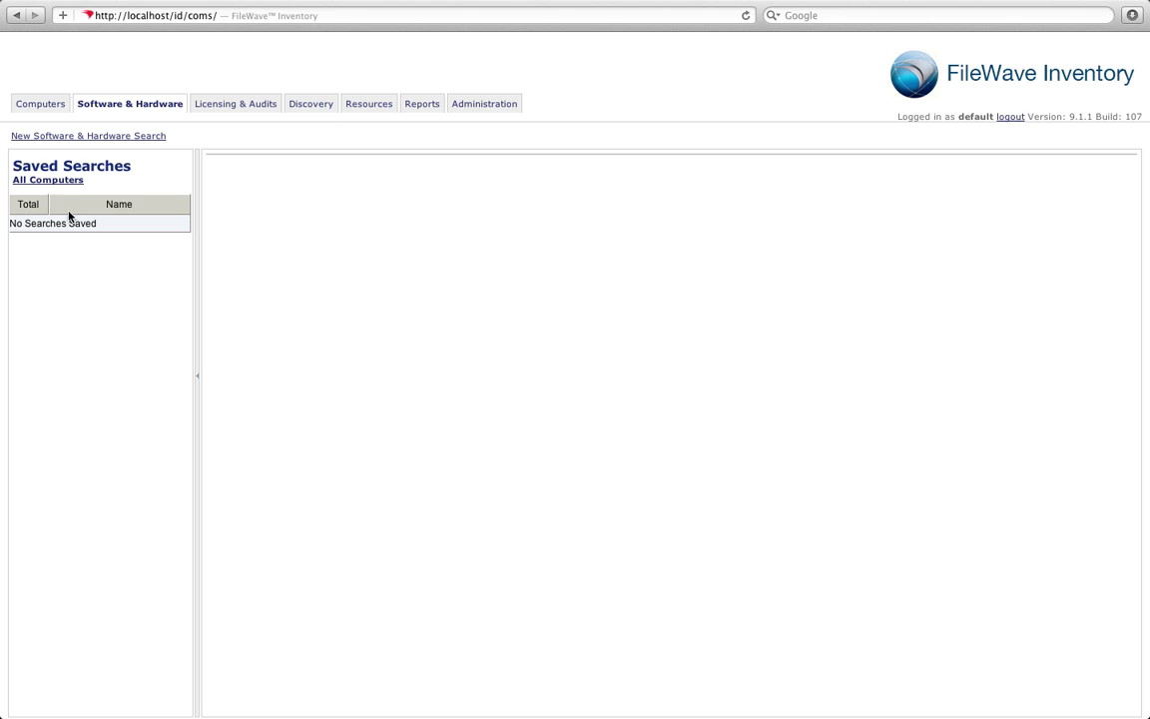
{"action": "left_click", "coordinate": [72, 137]}
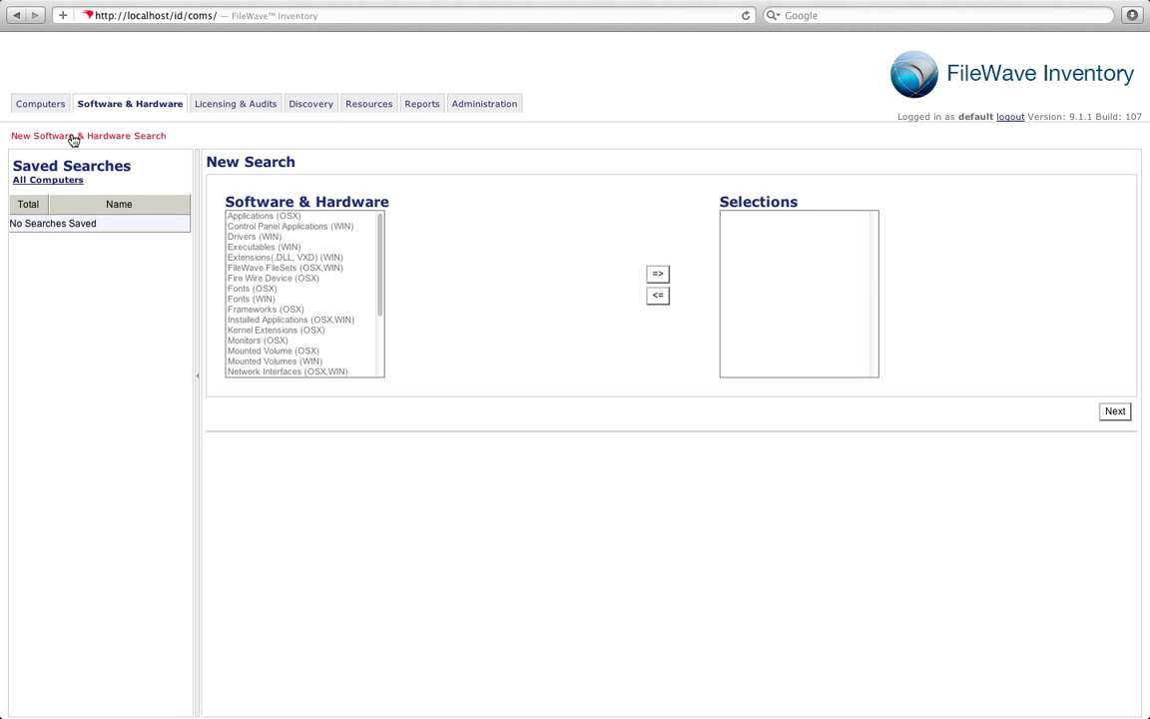
{"action": "left_click", "coordinate": [289, 215]}
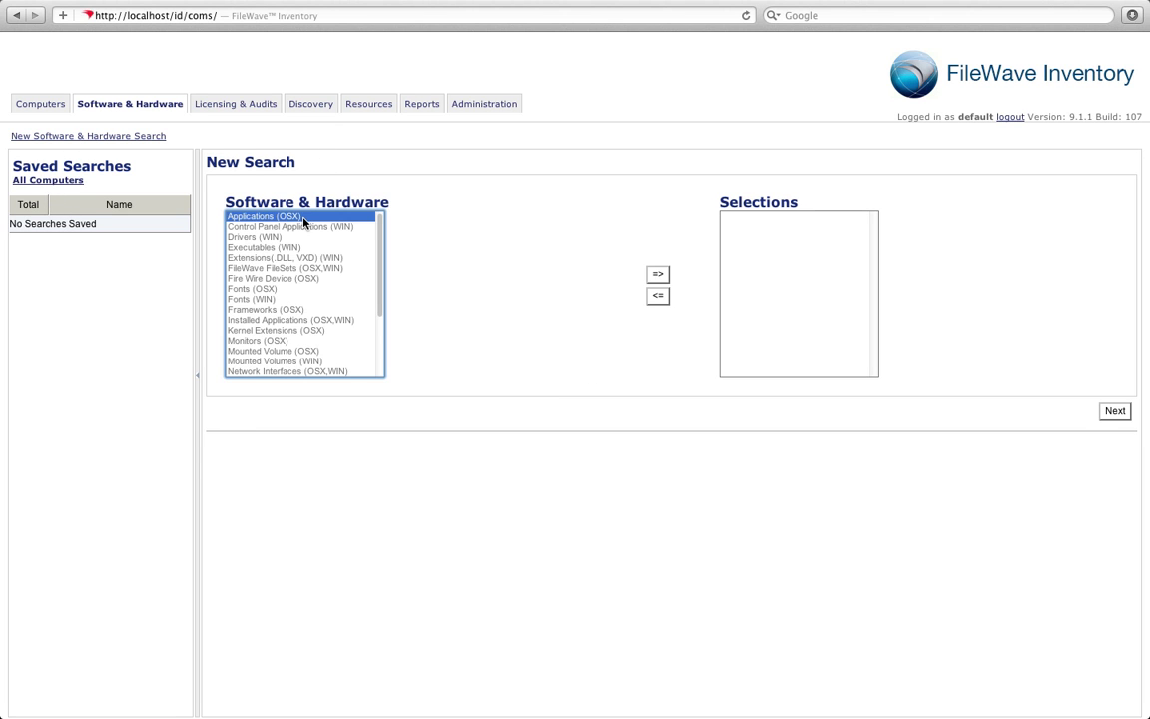
{"action": "left_click", "coordinate": [659, 274]}
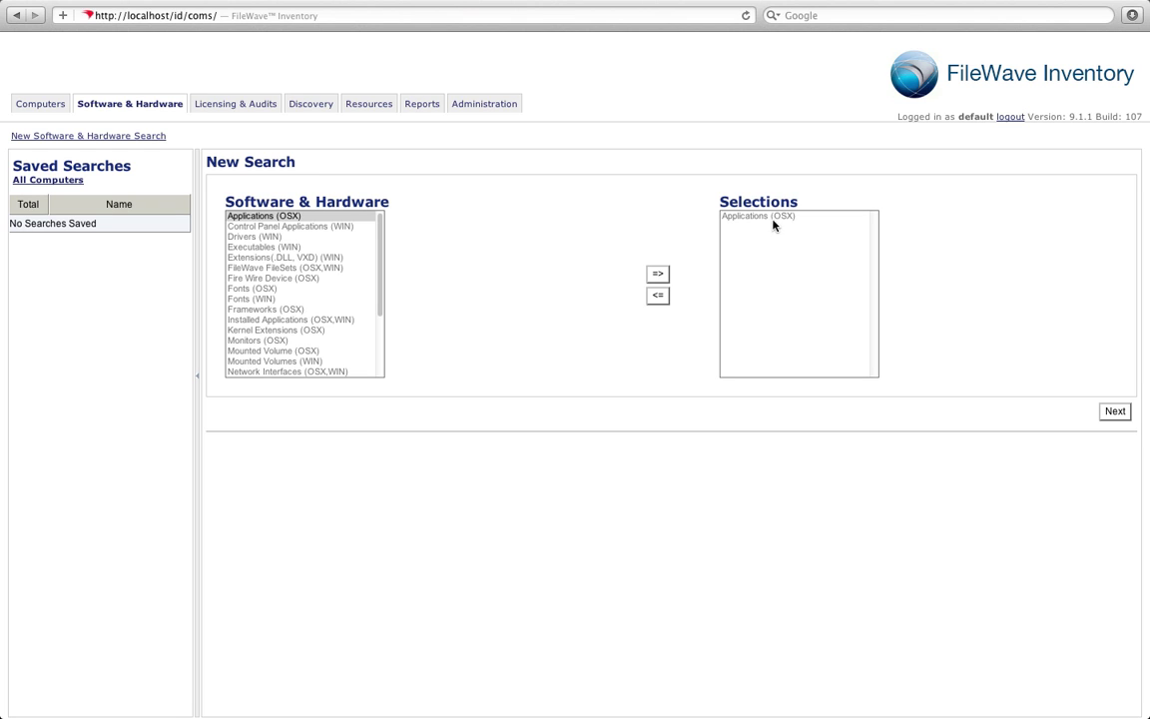
{"action": "left_click", "coordinate": [1120, 412]}
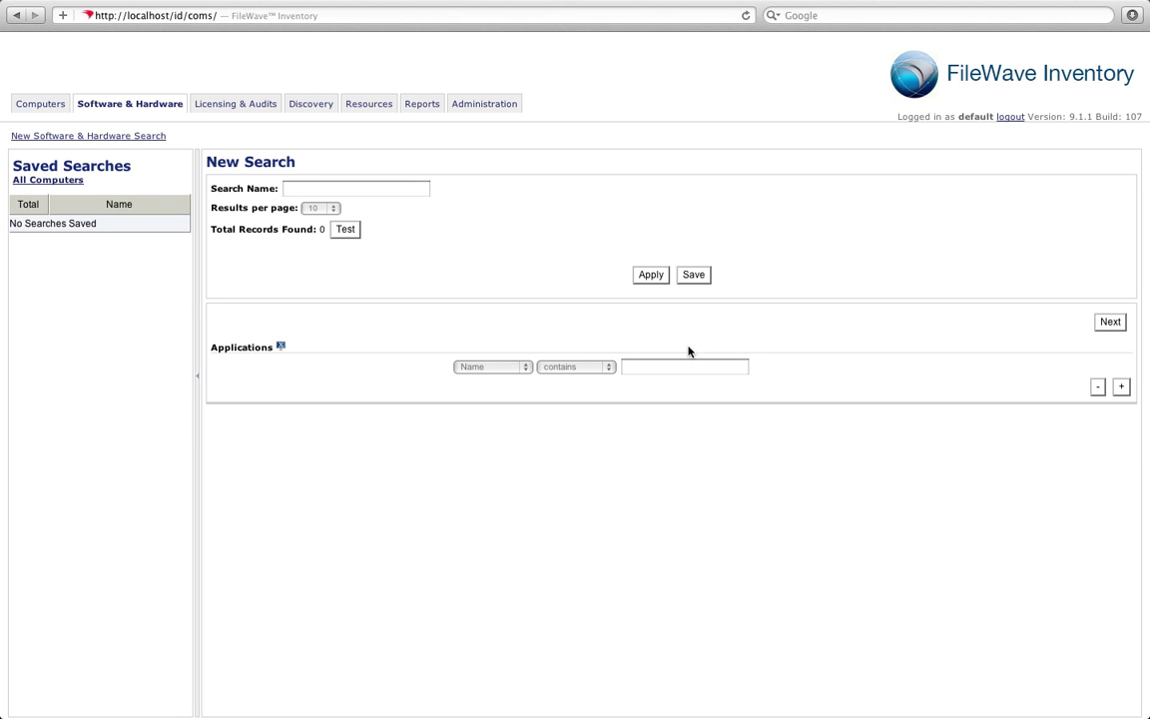
Step: Name the search "Office 2008 (OSX)" and set its first application criterion to Path contains "office"
{"action": "left_click", "coordinate": [340, 188]}
{"action": "type", "text": "Of"}
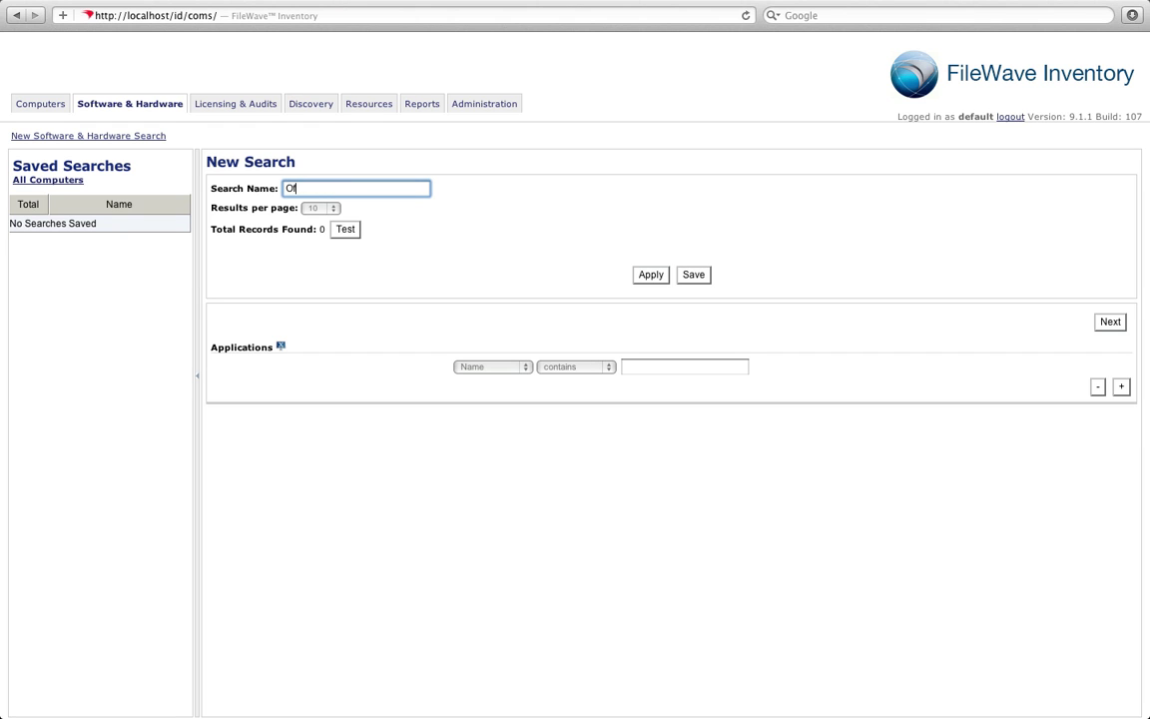
{"action": "type", "text": "fice 2008 (OSX)"}
{"action": "left_click", "coordinate": [493, 369]}
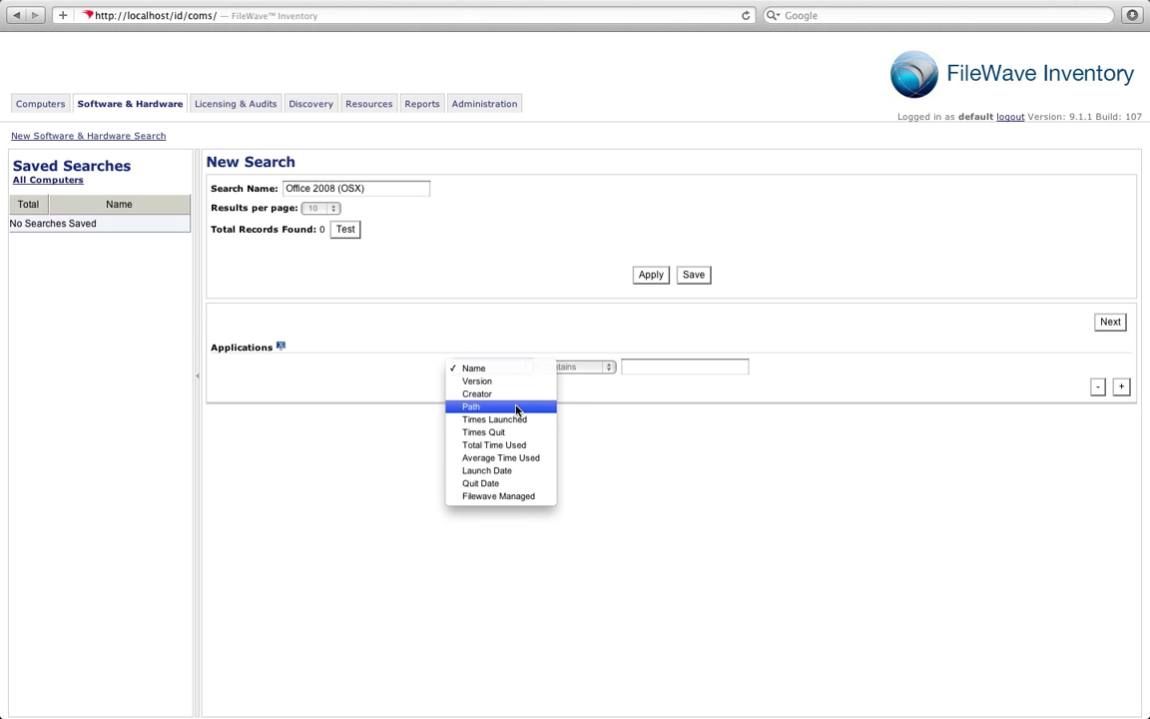
{"action": "left_click", "coordinate": [516, 407]}
{"action": "left_click", "coordinate": [651, 367]}
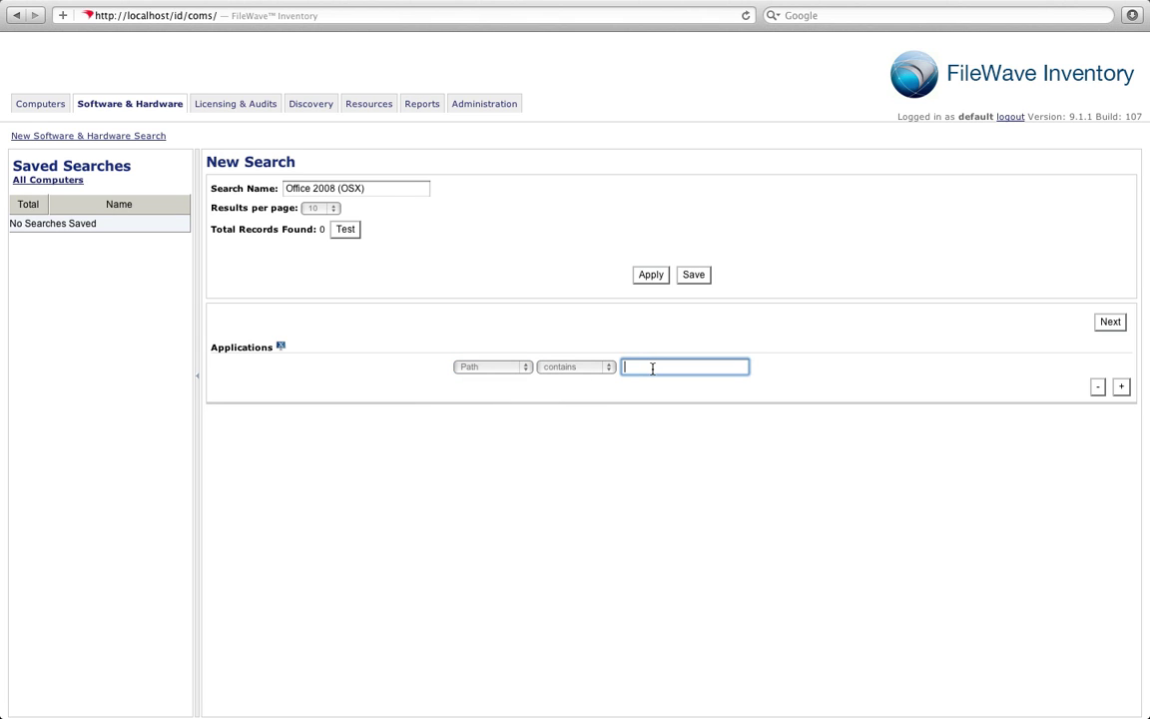
{"action": "type", "text": "office"}
Step: Add a second application criterion joined with AND: Path contains "2008"
{"action": "left_click", "coordinate": [1121, 386]}
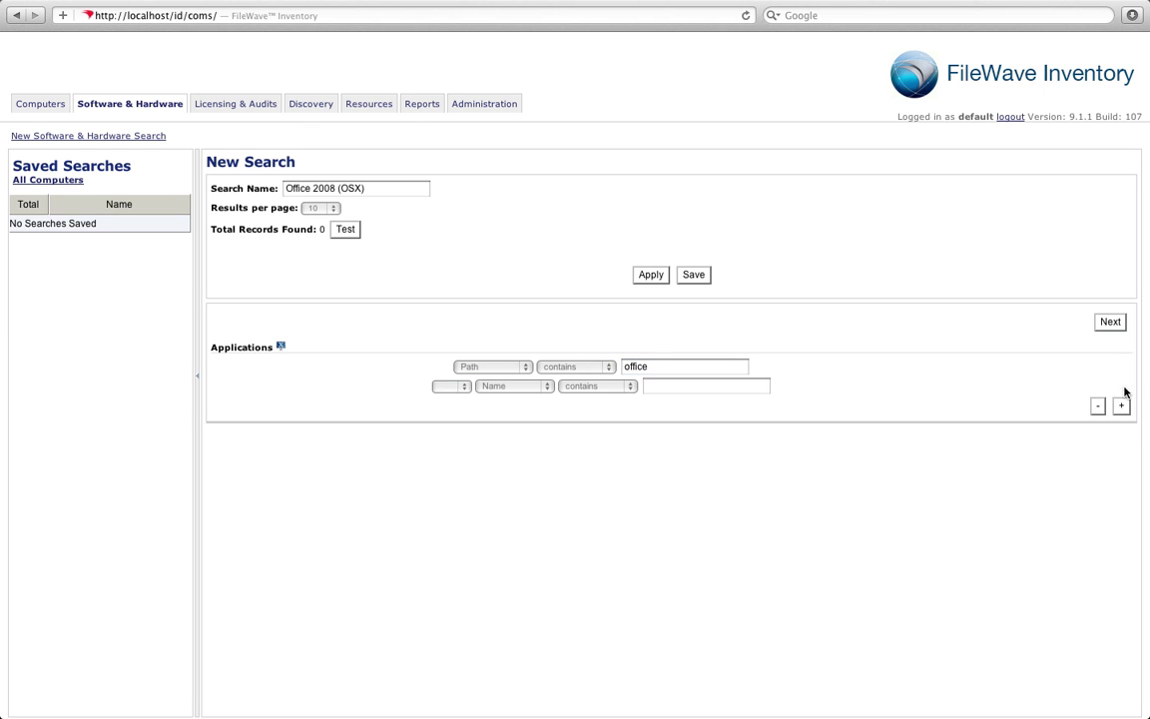
{"action": "left_click", "coordinate": [449, 392]}
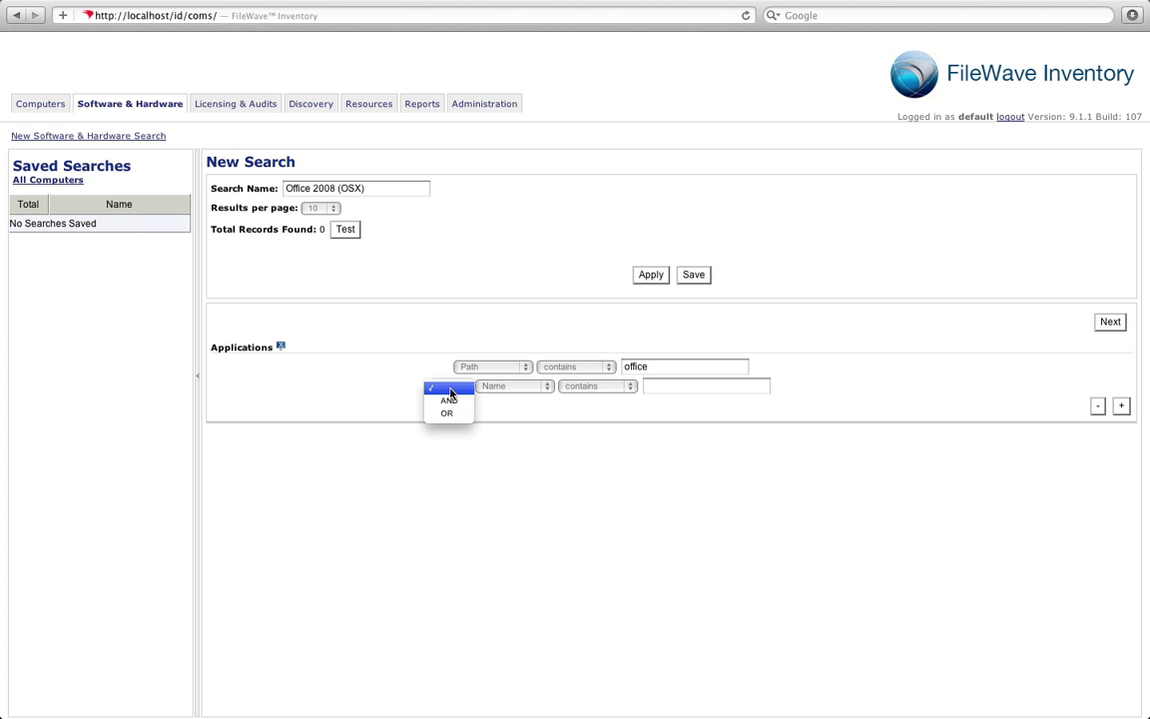
{"action": "left_click", "coordinate": [449, 400]}
{"action": "left_click", "coordinate": [504, 387]}
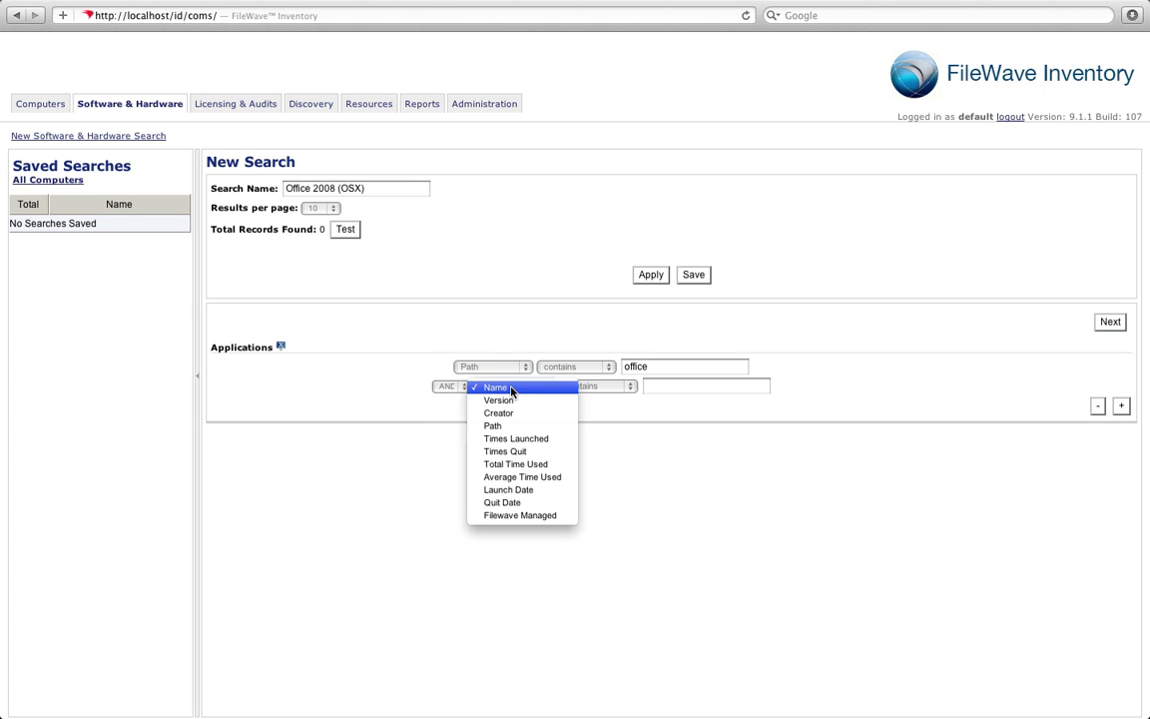
{"action": "left_click", "coordinate": [513, 426]}
{"action": "left_click", "coordinate": [671, 386]}
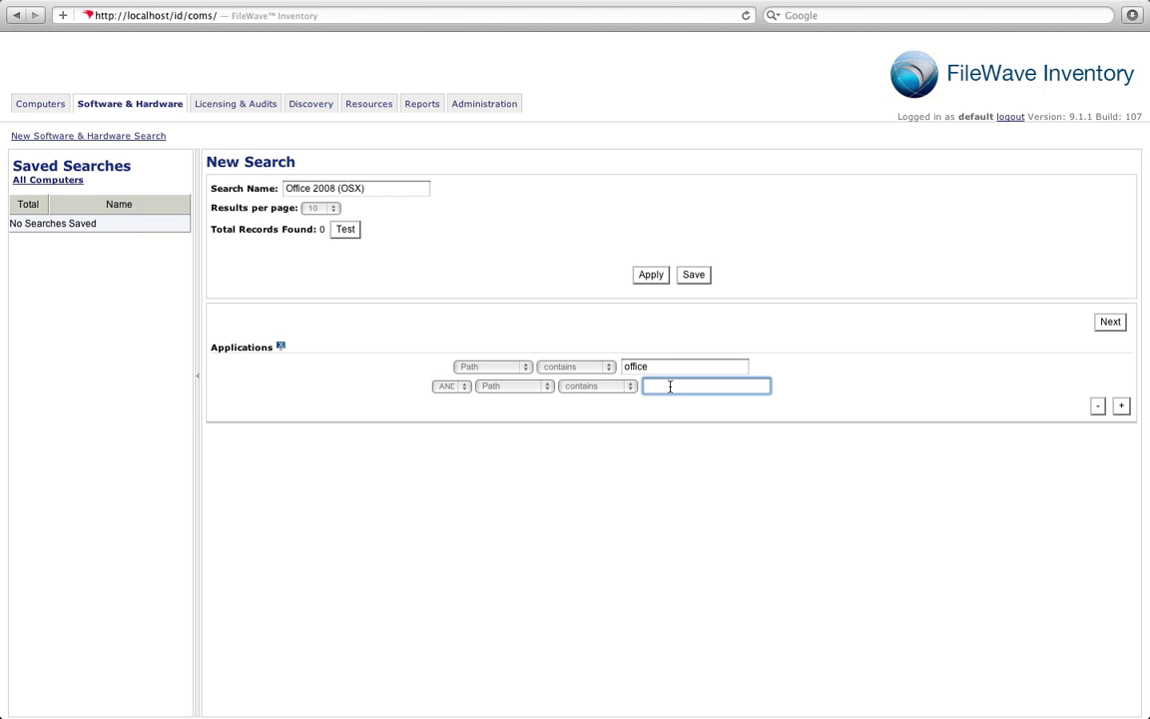
{"action": "type", "text": "2008"}
Step: Add a third application criterion joined with AND: Name contains "word"
{"action": "left_click", "coordinate": [1121, 407]}
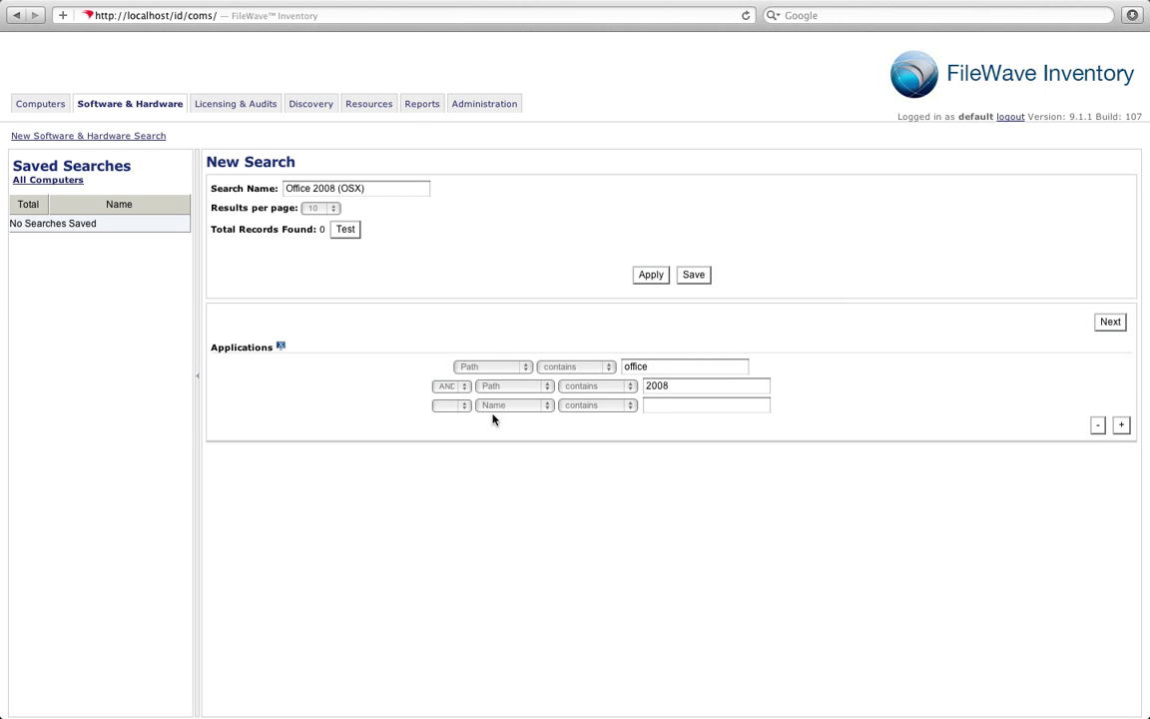
{"action": "left_click", "coordinate": [462, 406]}
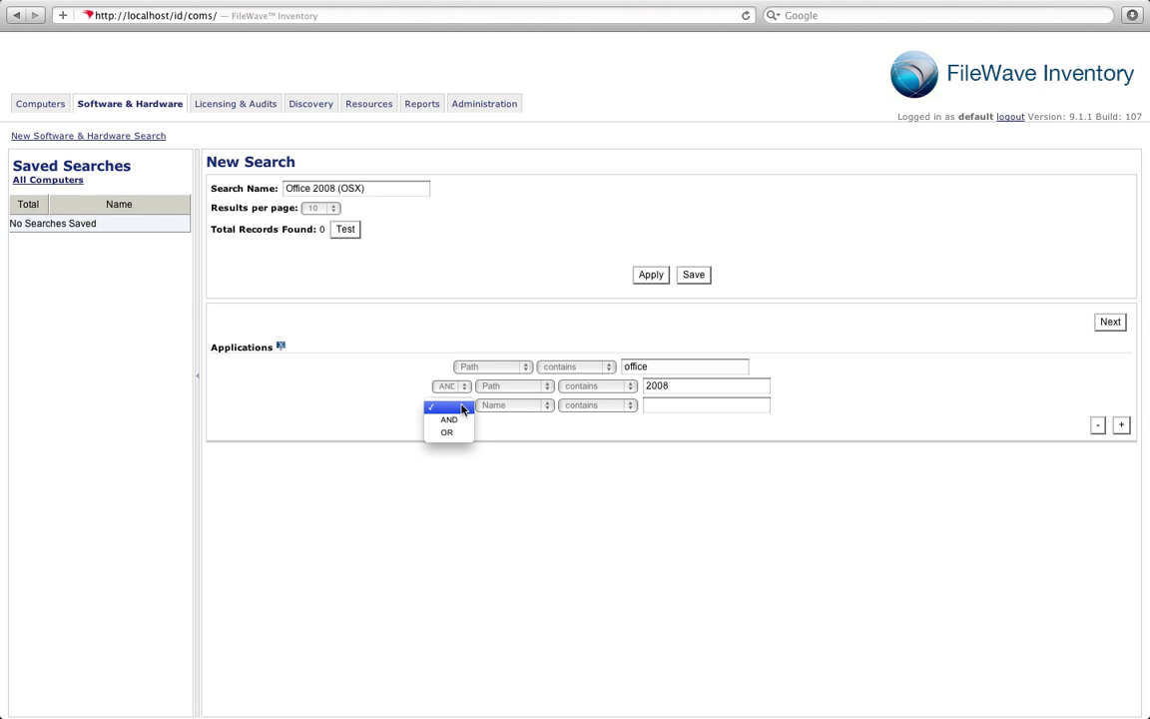
{"action": "left_click", "coordinate": [464, 421]}
{"action": "left_click", "coordinate": [536, 405]}
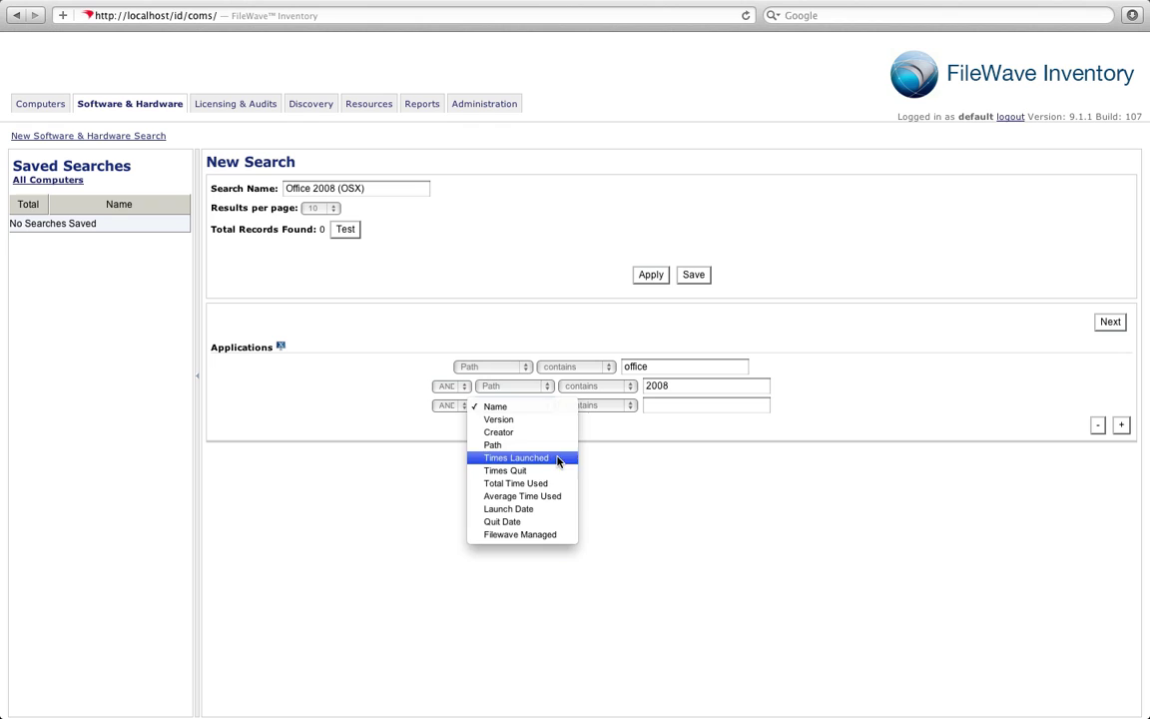
{"action": "left_click", "coordinate": [654, 404]}
{"action": "left_click", "coordinate": [653, 404]}
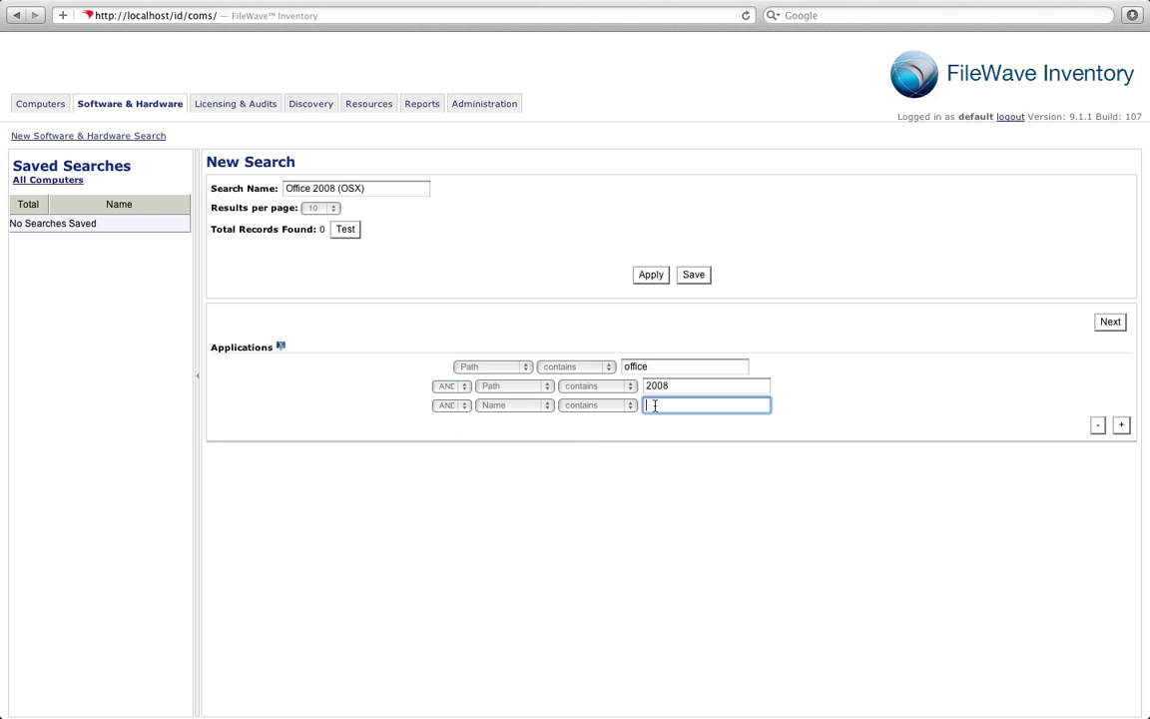
{"action": "type", "text": "word"}
{"action": "left_click", "coordinate": [791, 412]}
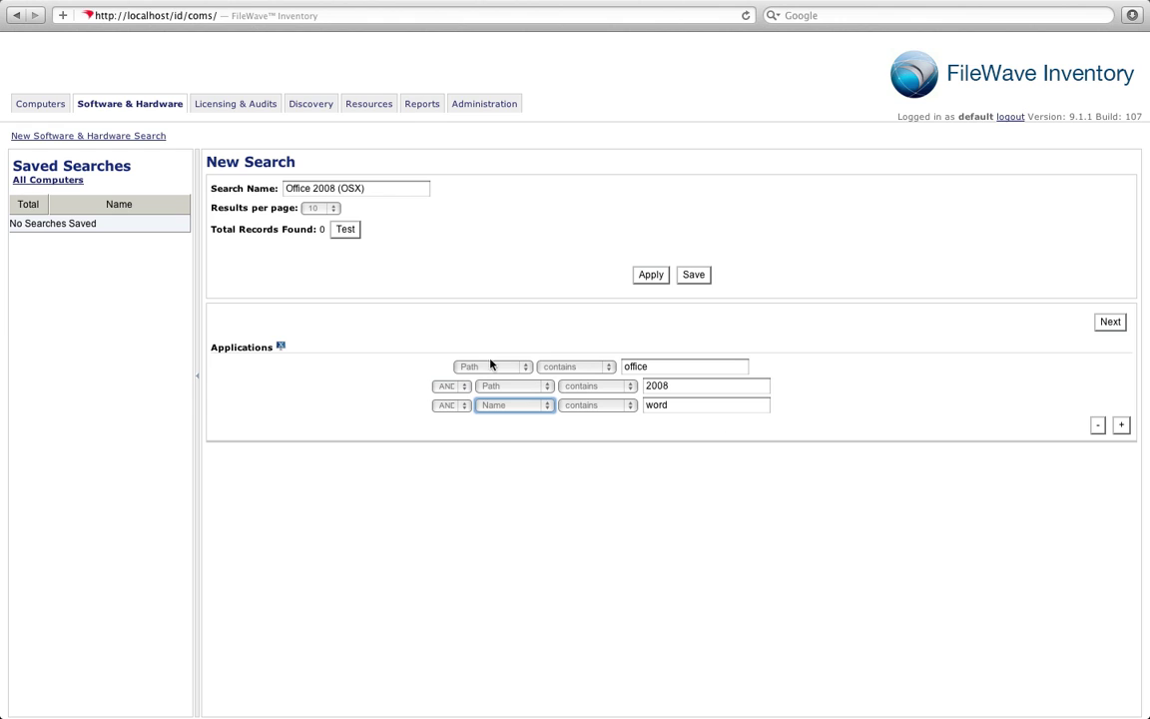
Step: Test and save the Office 2008 (OSX) search, and review the application usage columns in its results
{"action": "left_click", "coordinate": [349, 232]}
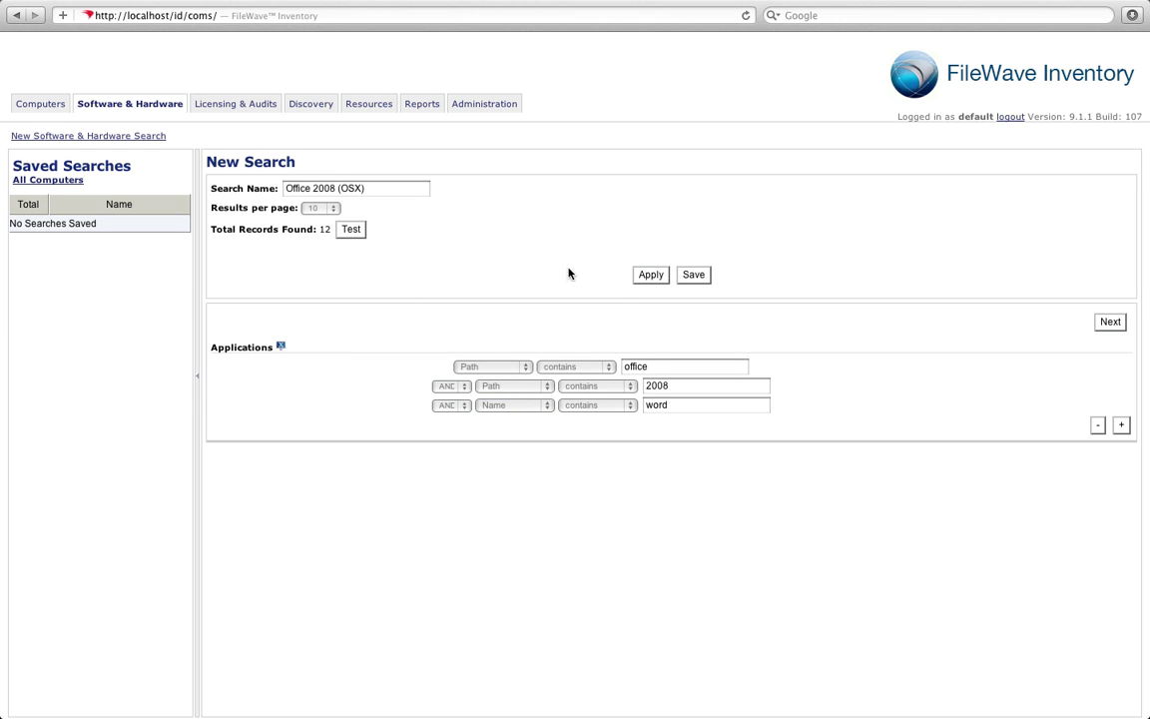
{"action": "left_click", "coordinate": [686, 279]}
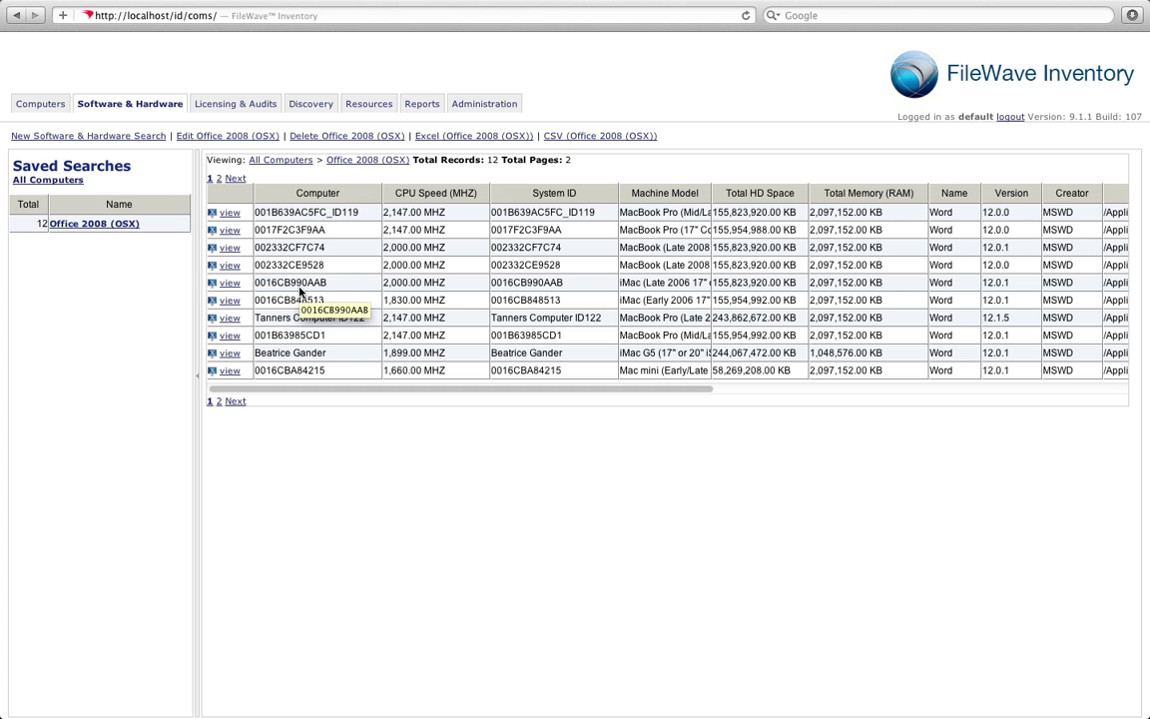
{"action": "scroll", "coordinate": [627, 303], "scroll_direction": "right", "scroll_amount": 2}
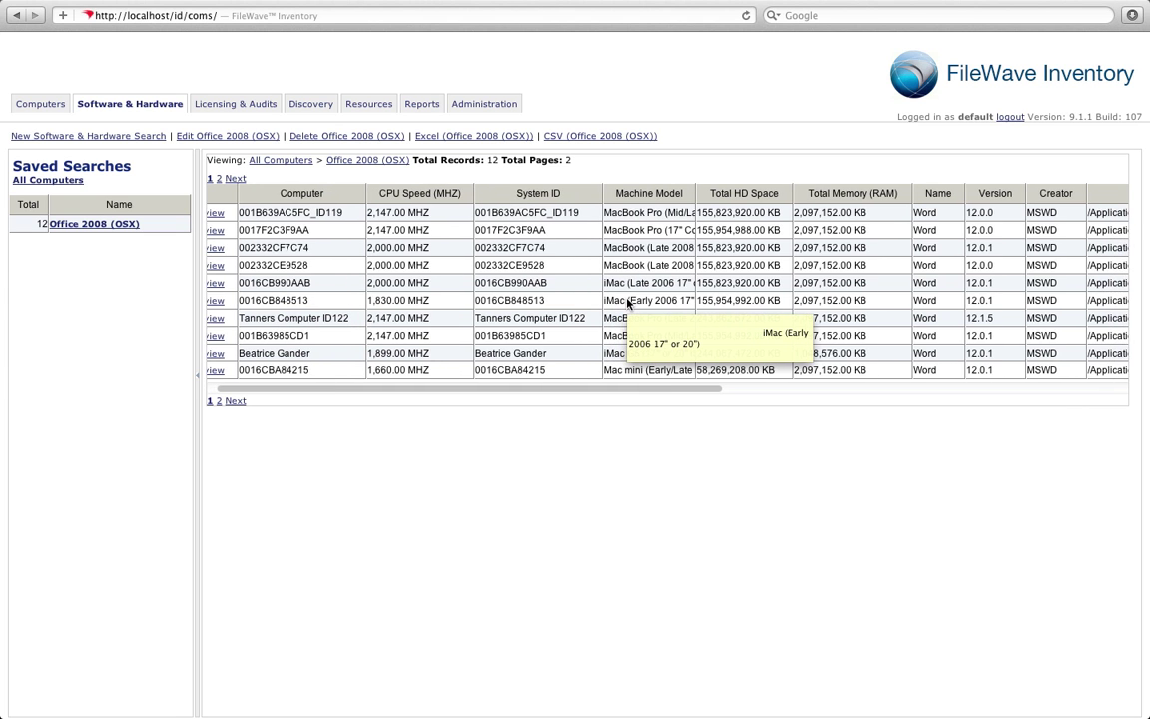
{"action": "scroll", "coordinate": [627, 303], "scroll_direction": "right", "scroll_amount": 10}
{"action": "scroll", "coordinate": [626, 303], "scroll_direction": "right", "scroll_amount": 5}
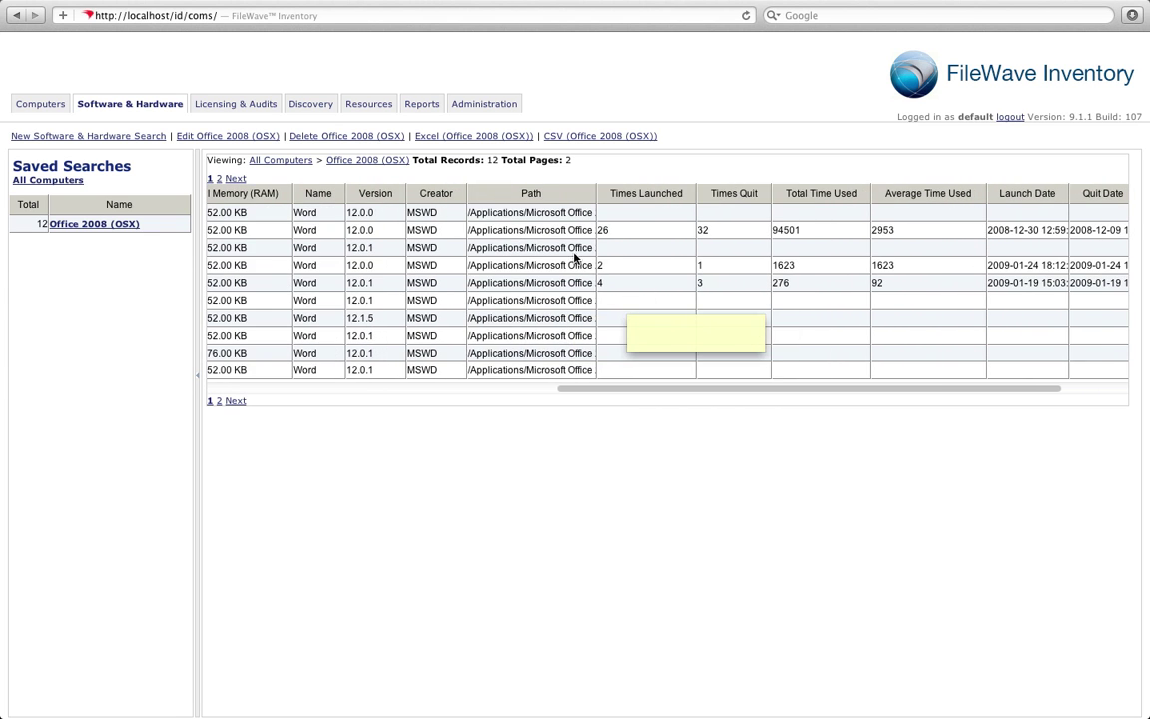